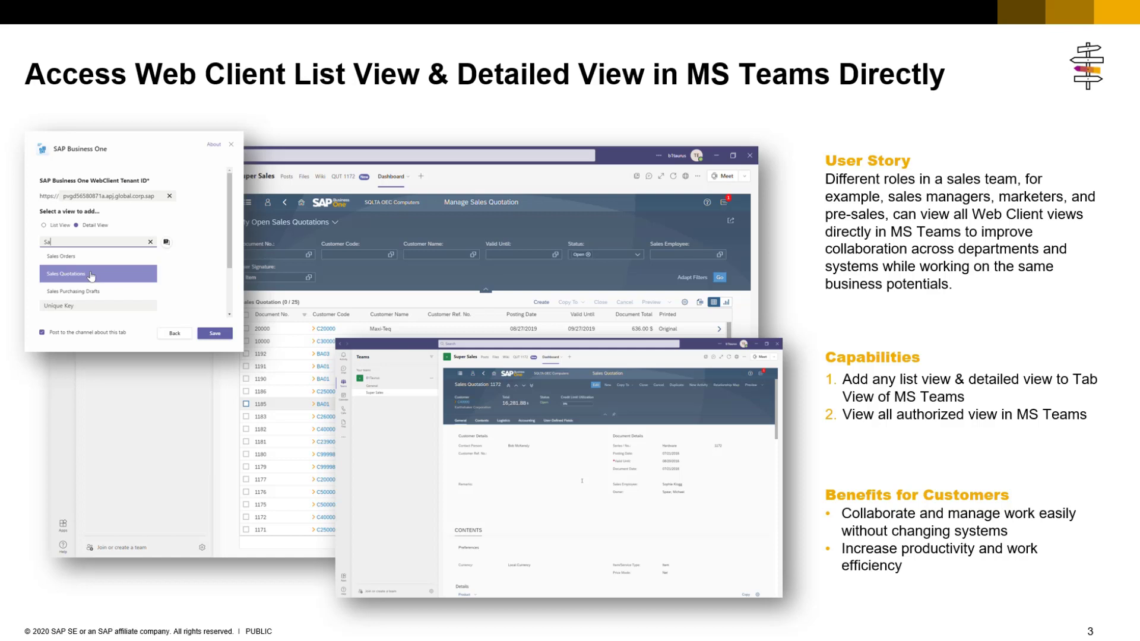
- Advance the presentation to slide 4, on accessing dashboards and charts directly in MS Teams
key(Right)
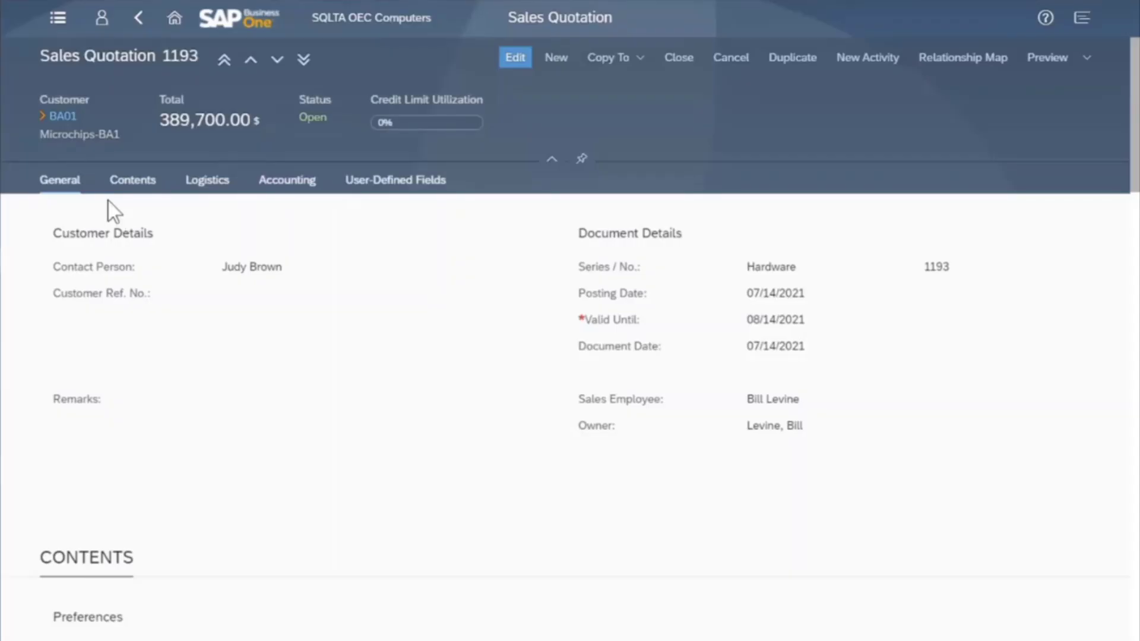
- Preview customer BA01 on quotation 1193, scroll to its Contents totals, then switch to Teams
click(73, 117)
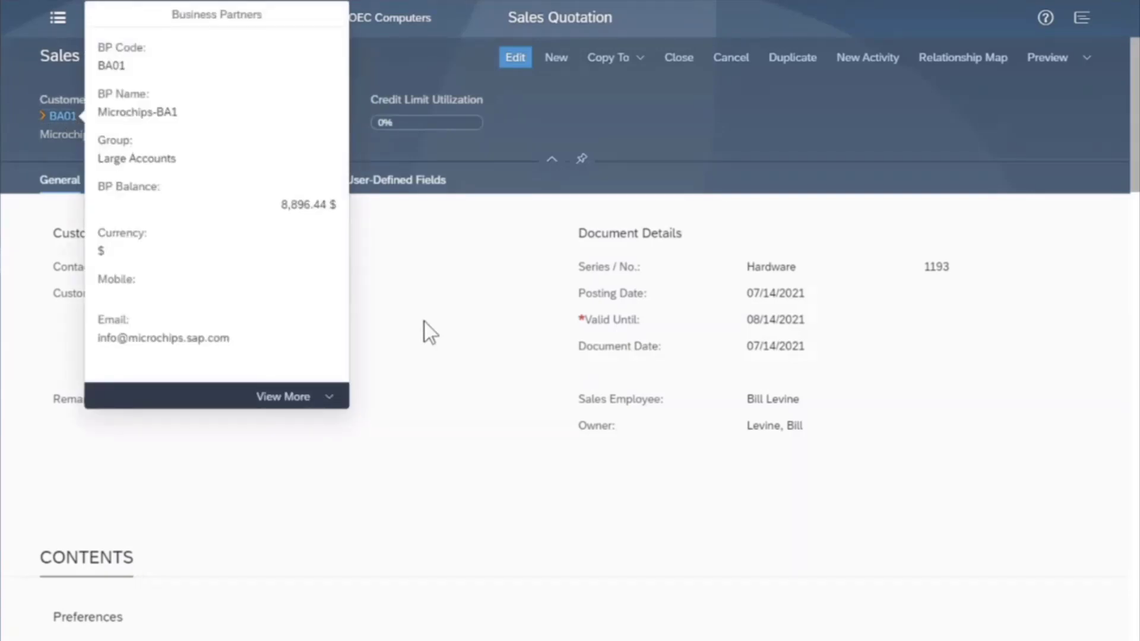
click(423, 322)
scroll(425, 321, down, 1)
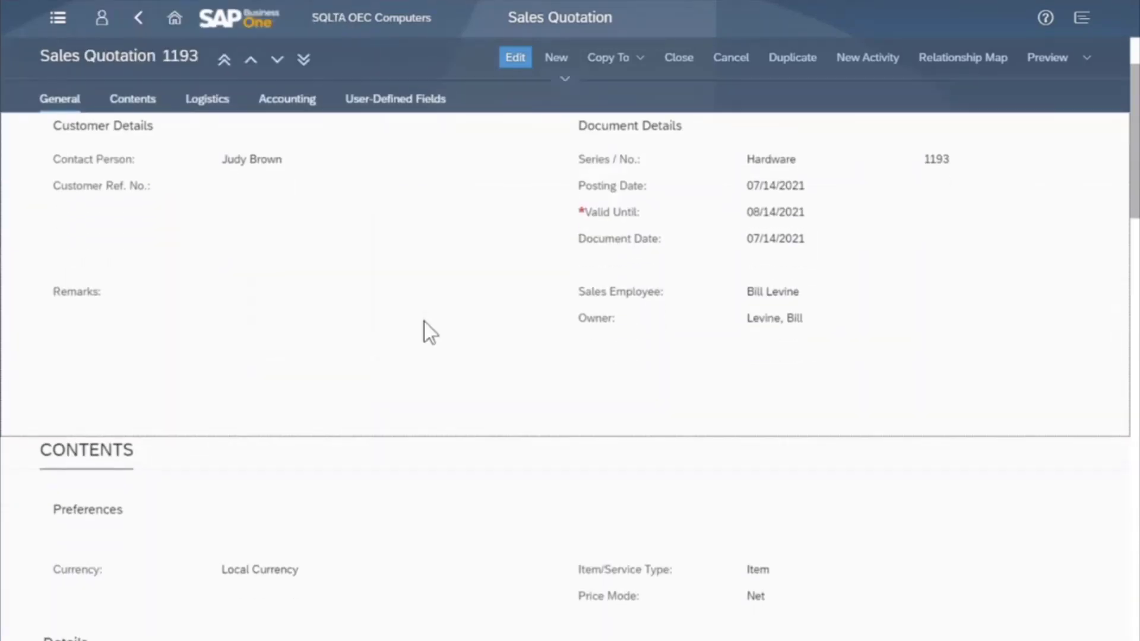
scroll(425, 321, down, 6)
scroll(425, 324, down, 1)
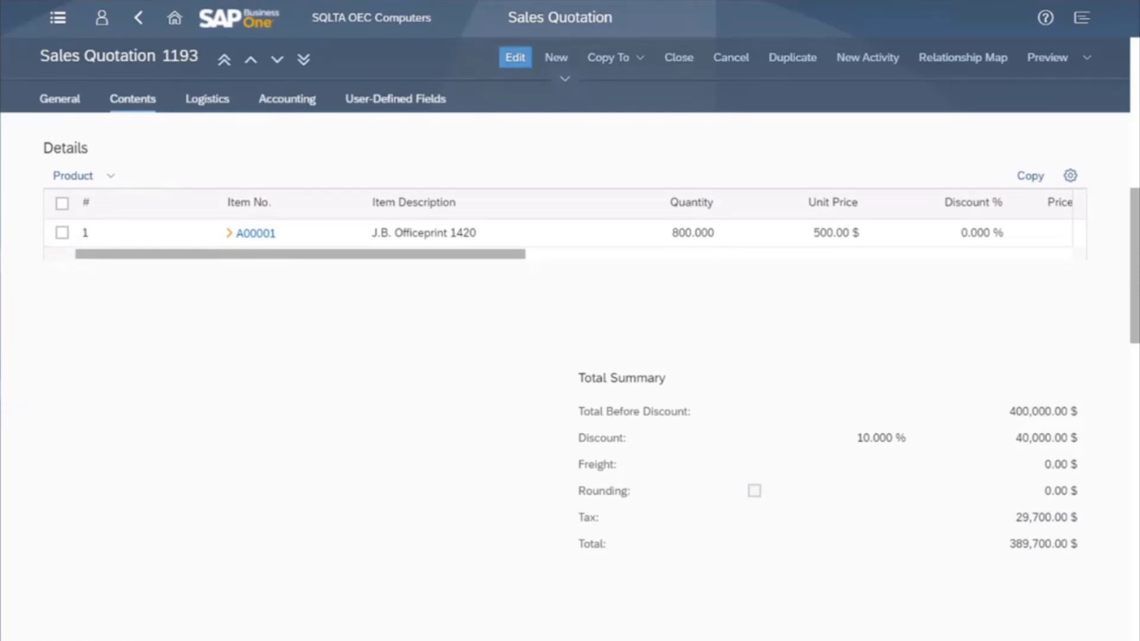
mouse_move(0, 386)
click(89, 386)
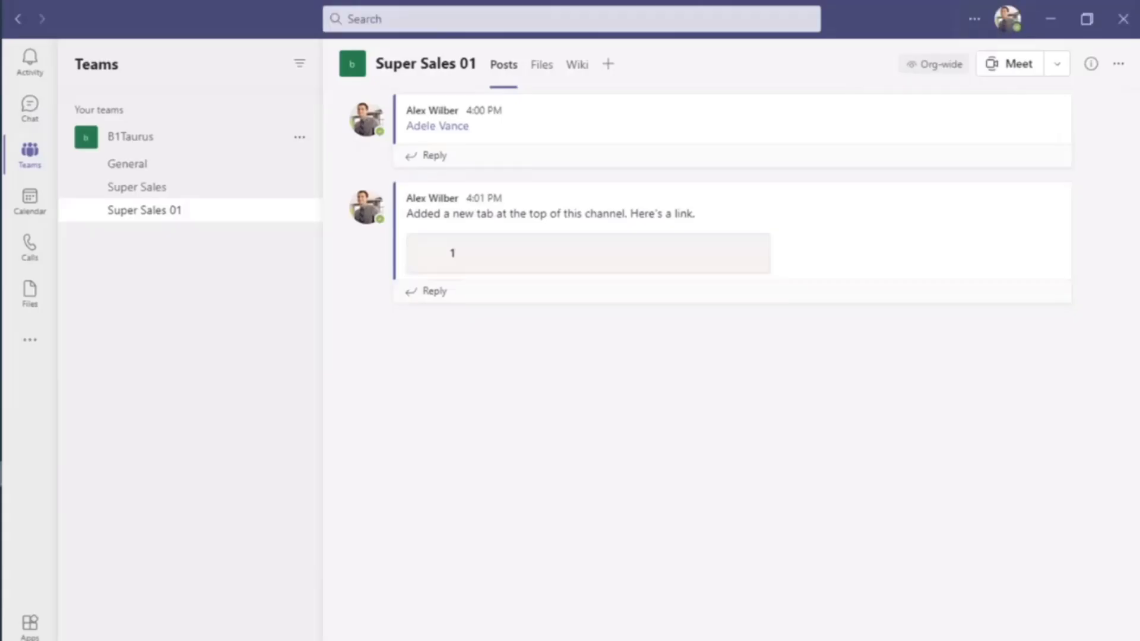
- Look over the SAP Business One app details, then start a new tab in Super Sales 01
click(29, 624)
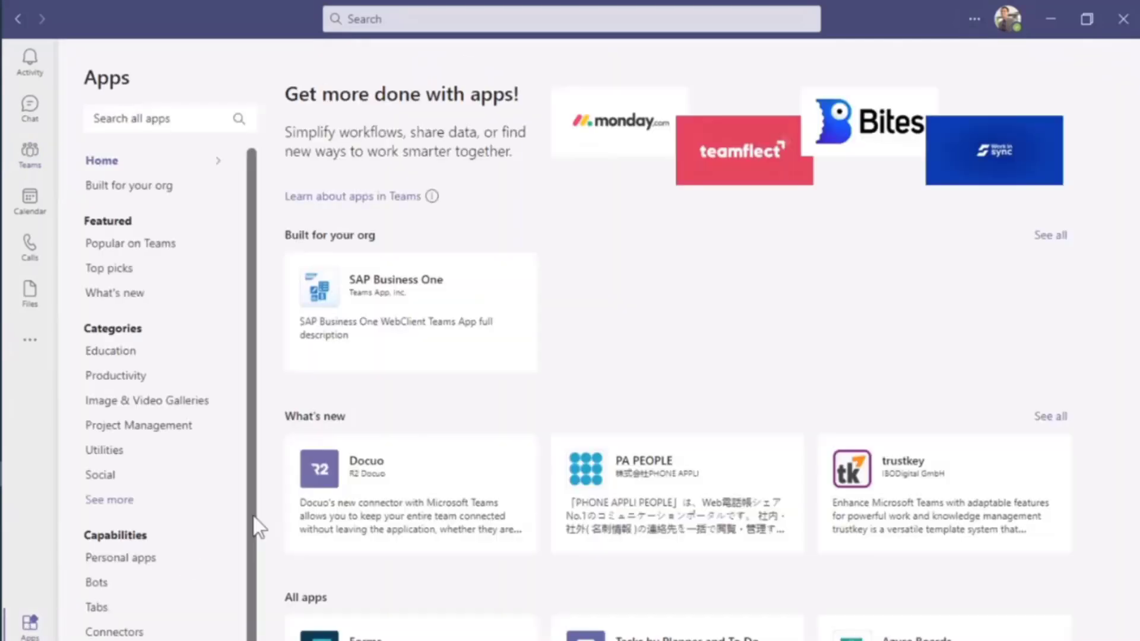
click(390, 329)
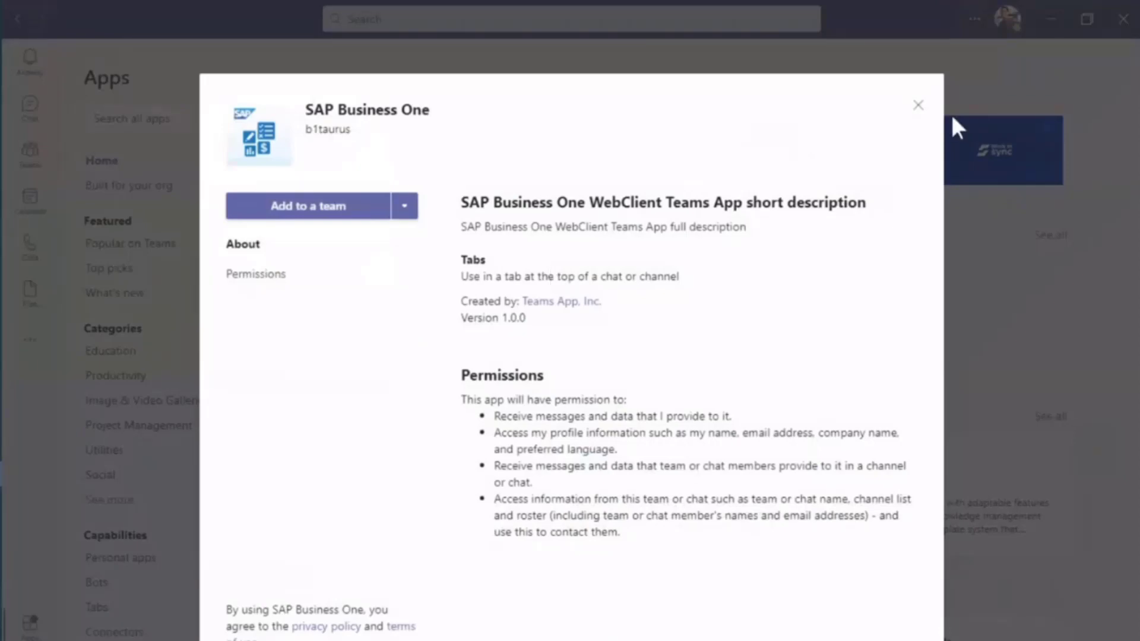
click(918, 107)
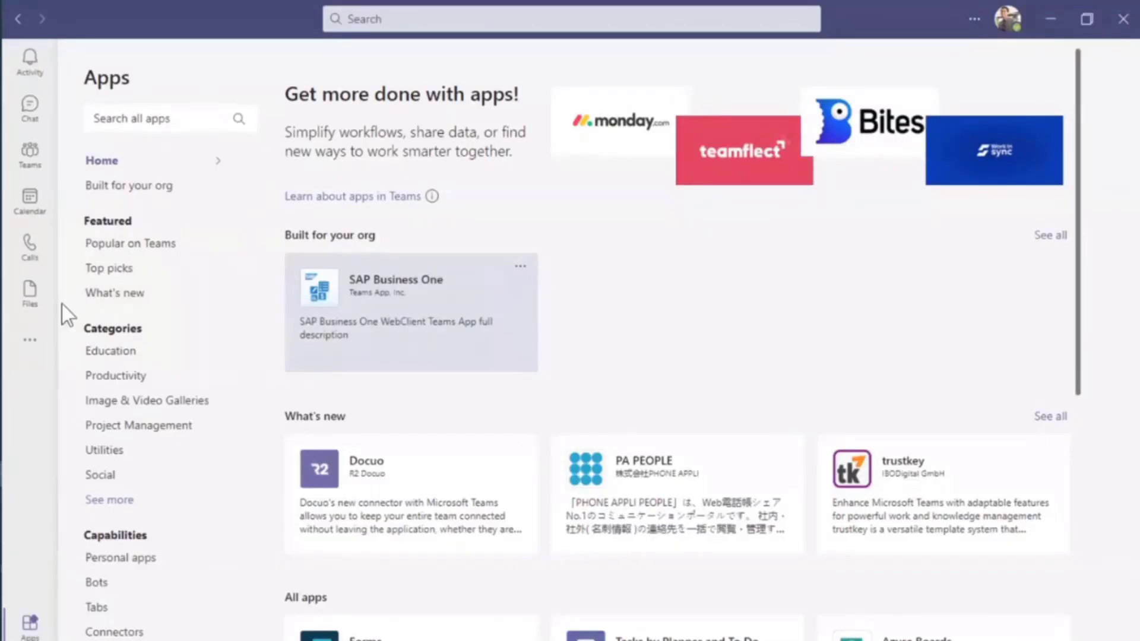
click(31, 156)
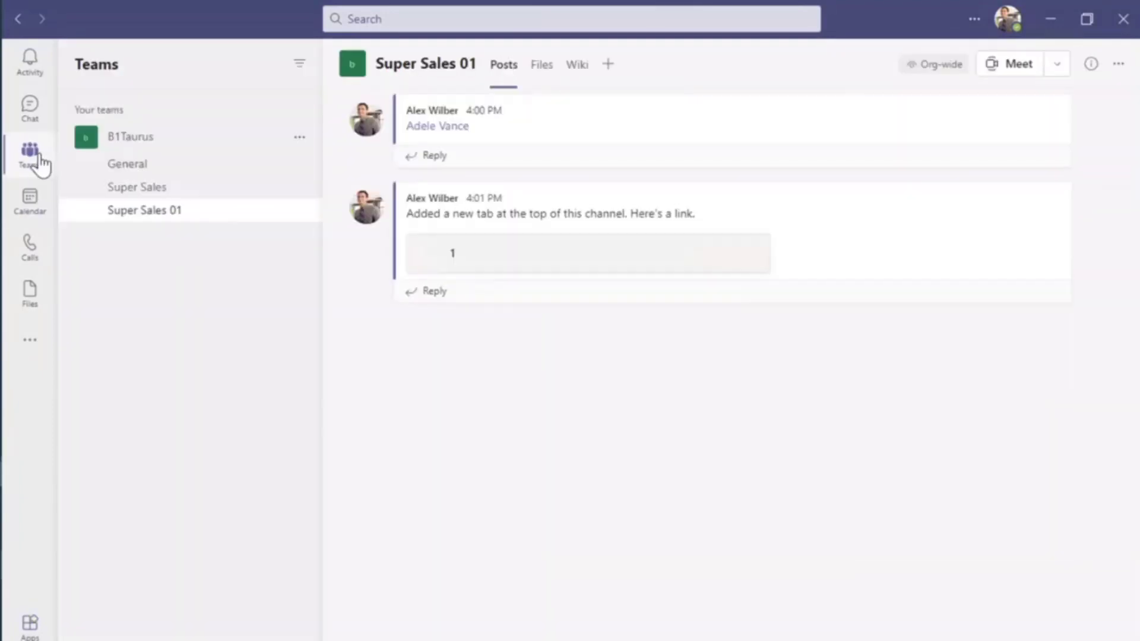
click(608, 66)
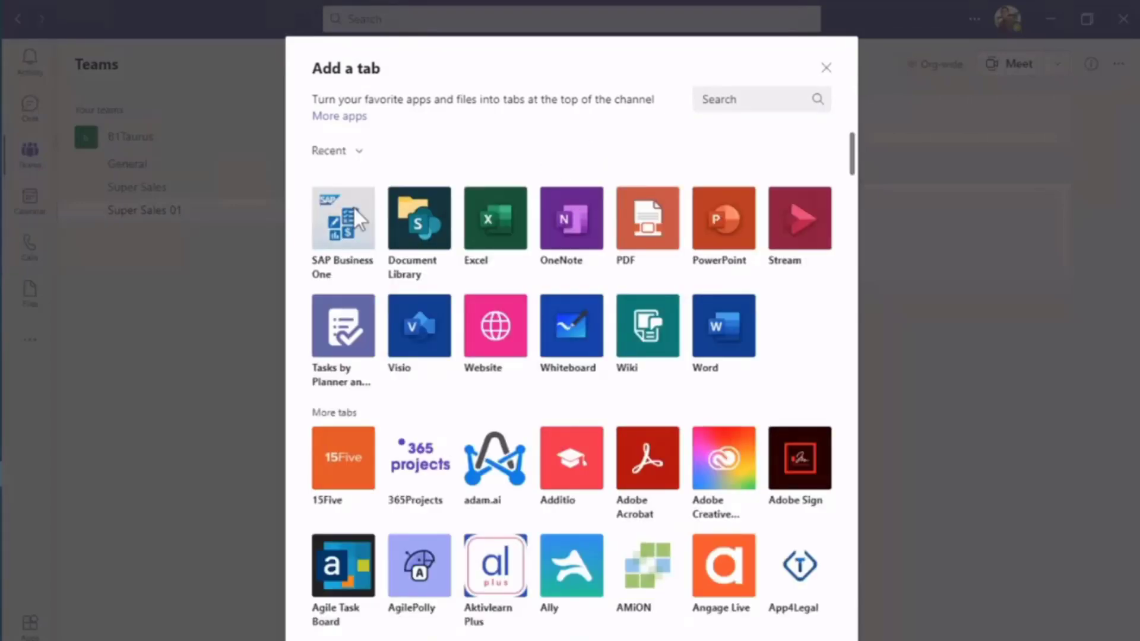
- Choose SAP Business One, paste the WebClient tenant URL, and pick the Sales Quotations detail view
click(352, 205)
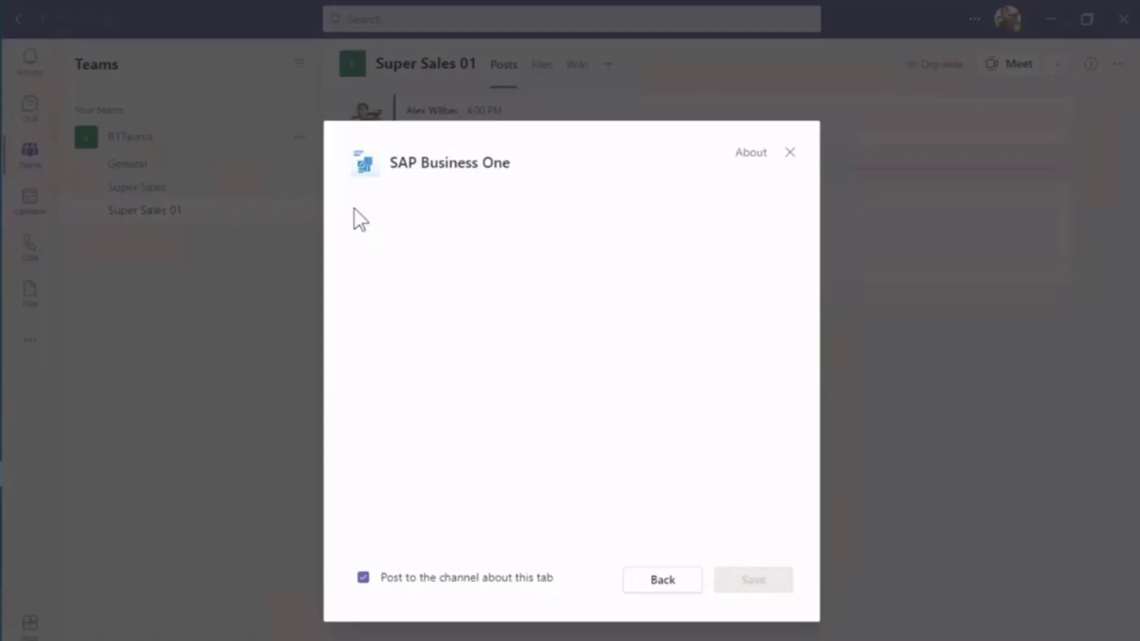
click(444, 269)
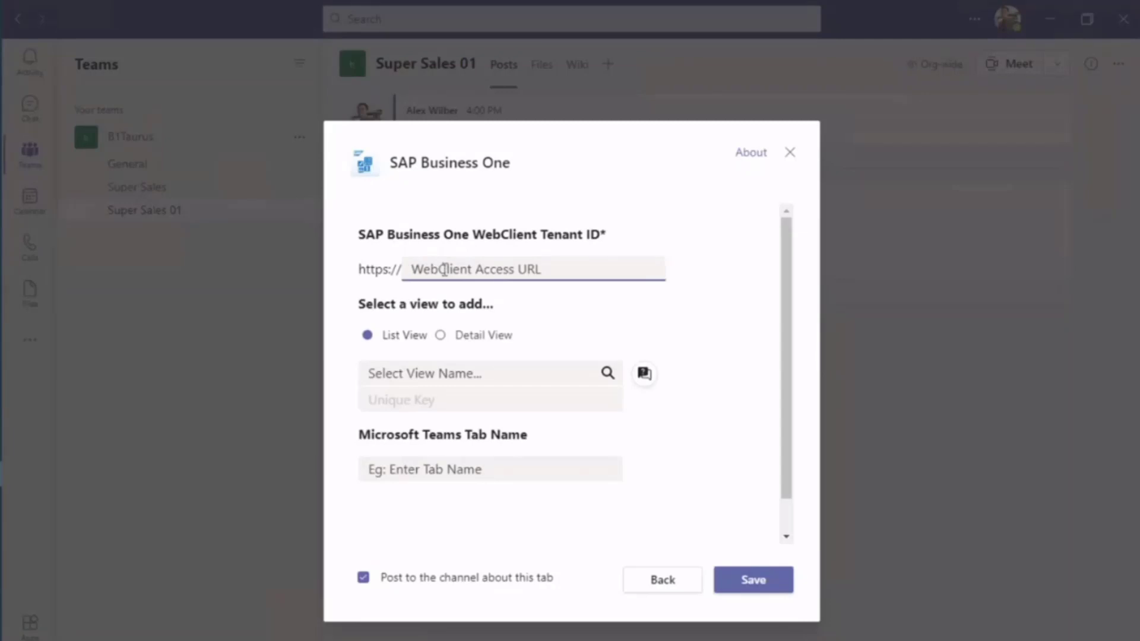
text(pvgd56580871a.apj.global.corp.sap)
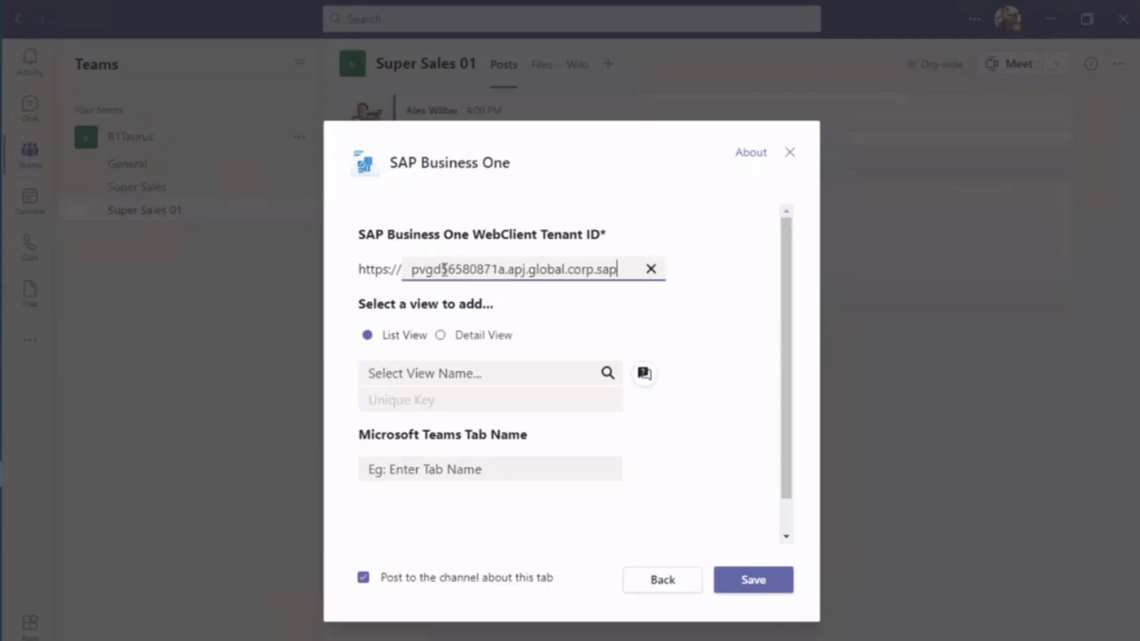
click(442, 335)
click(433, 372)
text(s)
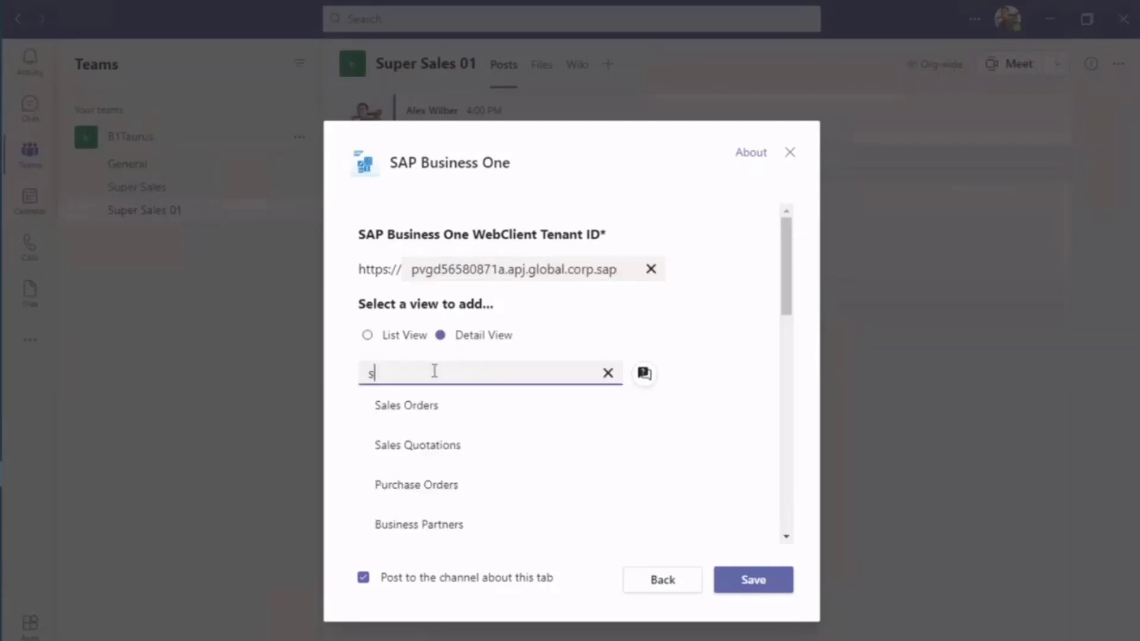
click(417, 444)
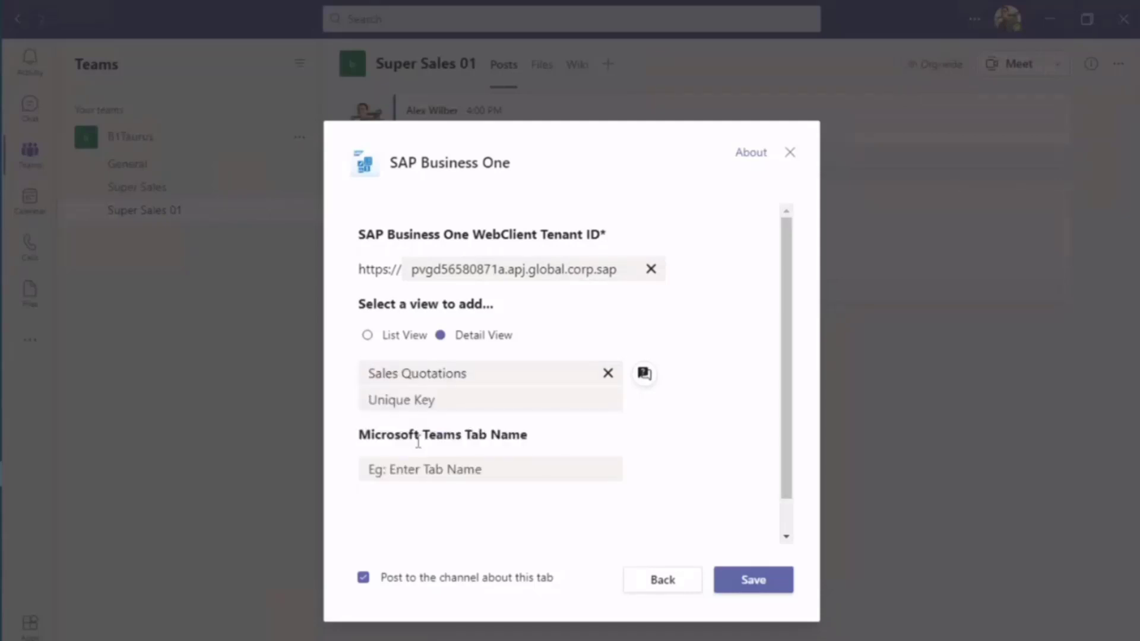
- Enter 1199 as the unique key, name the tab 'alex qut', and save it
click(422, 401)
text(11)
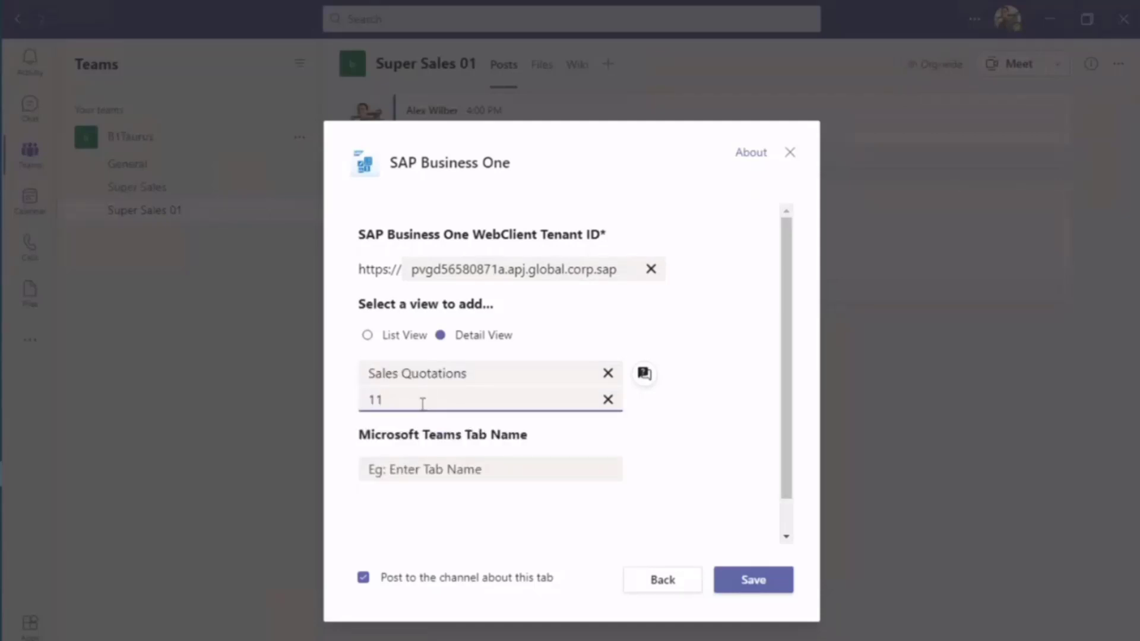
text(99)
click(416, 467)
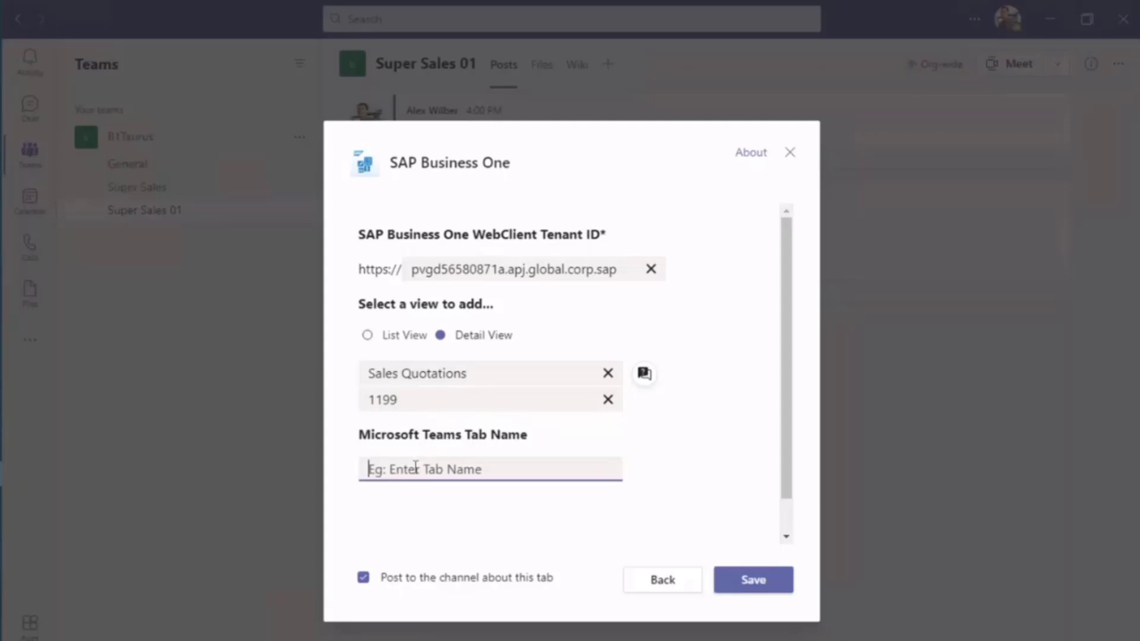
text(alex qut)
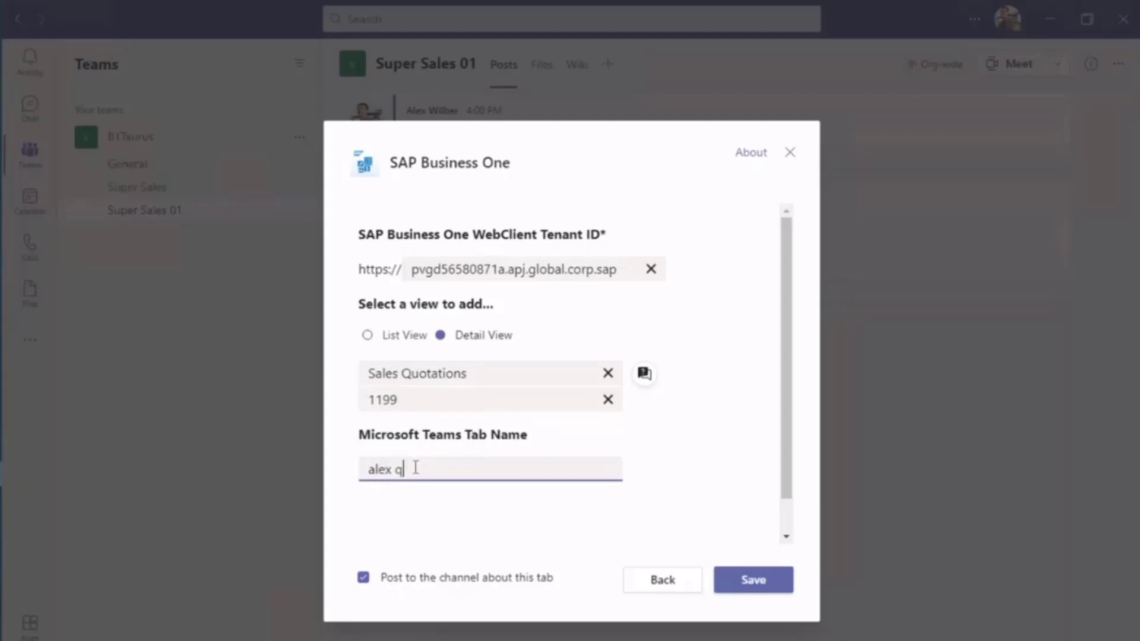
click(764, 585)
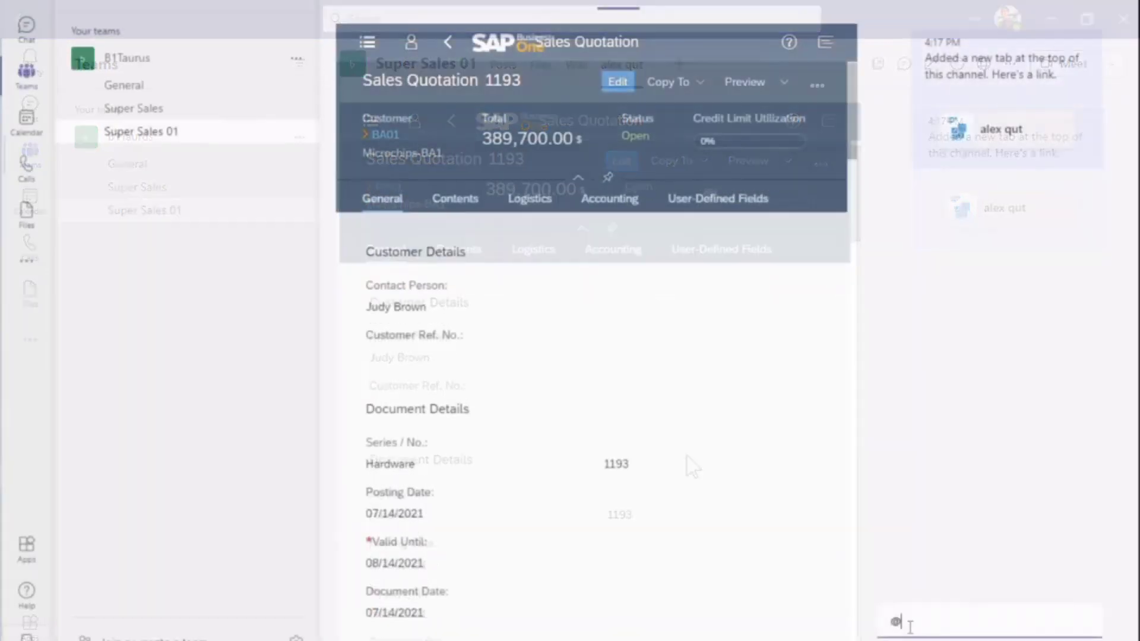
- Post a message mentioning a colleague: ', please review my quotation'
text(@)
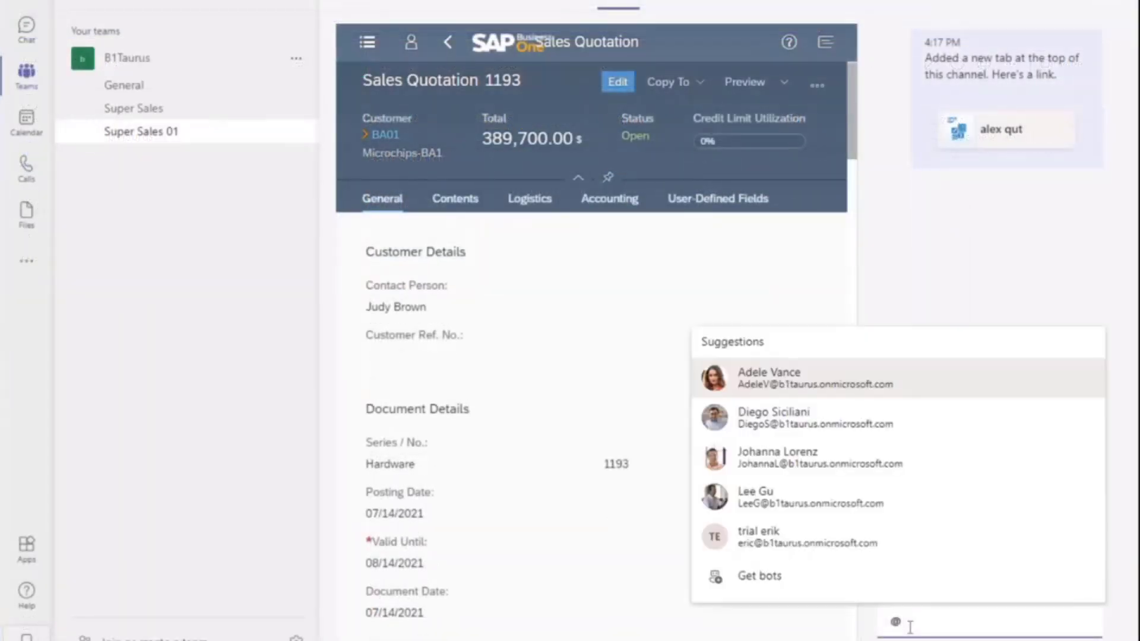
key(Return)
text(,)
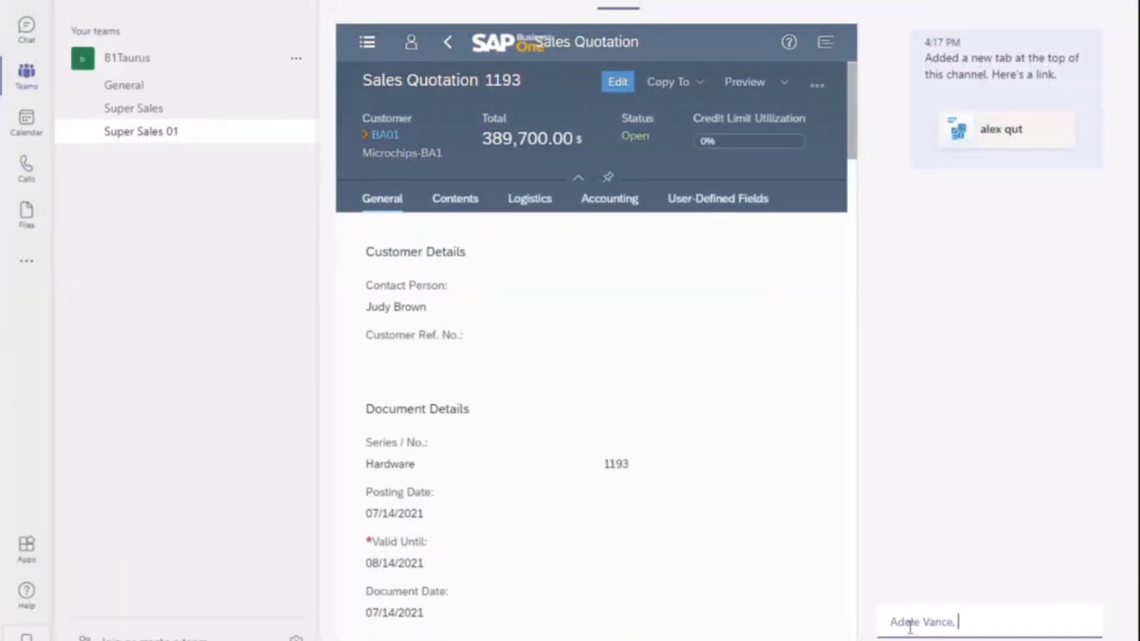
text( please review)
text( my quo)
text(tation)
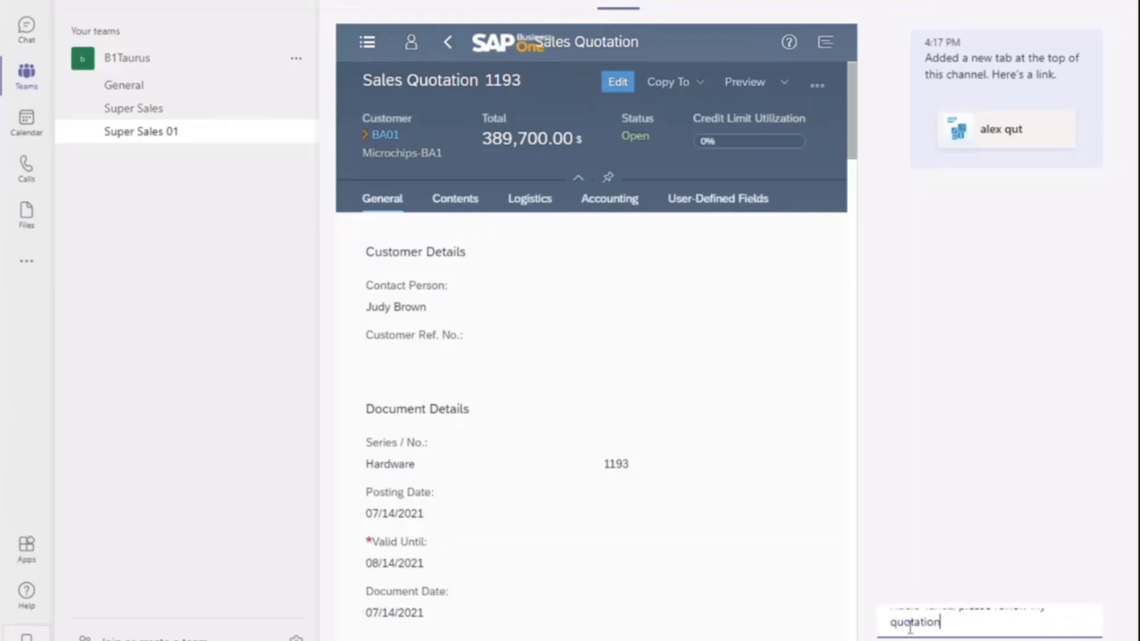
key(Return)
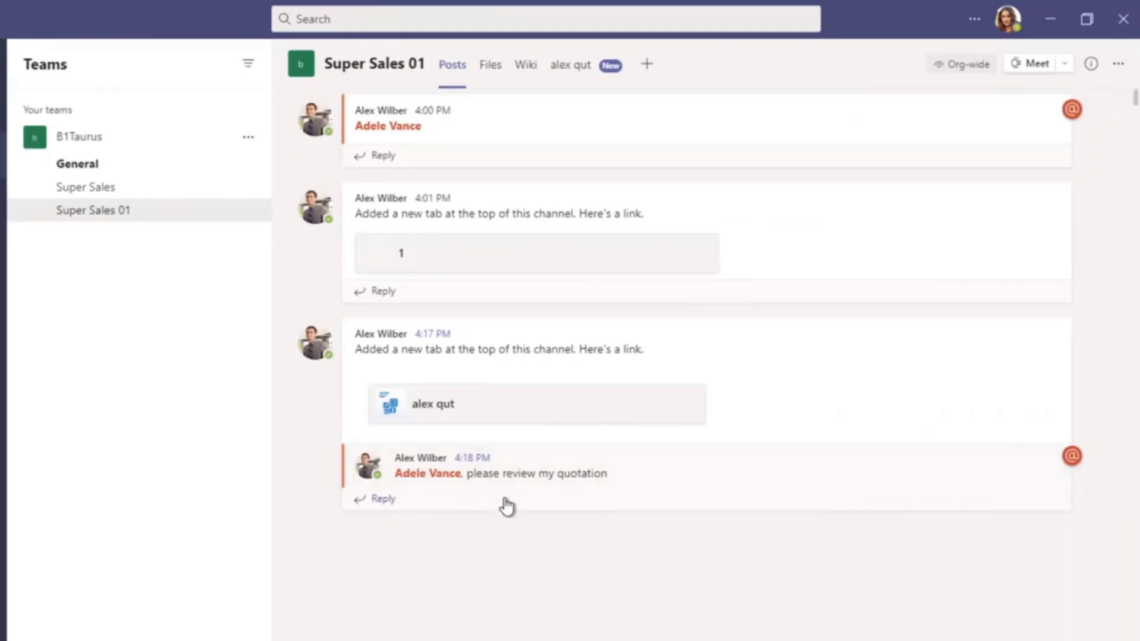
- Open the alex qut tab, preview customer BA01, and scroll to the 10% discount, 389,700.00 $ total
mouse_move(515, 494)
click(494, 415)
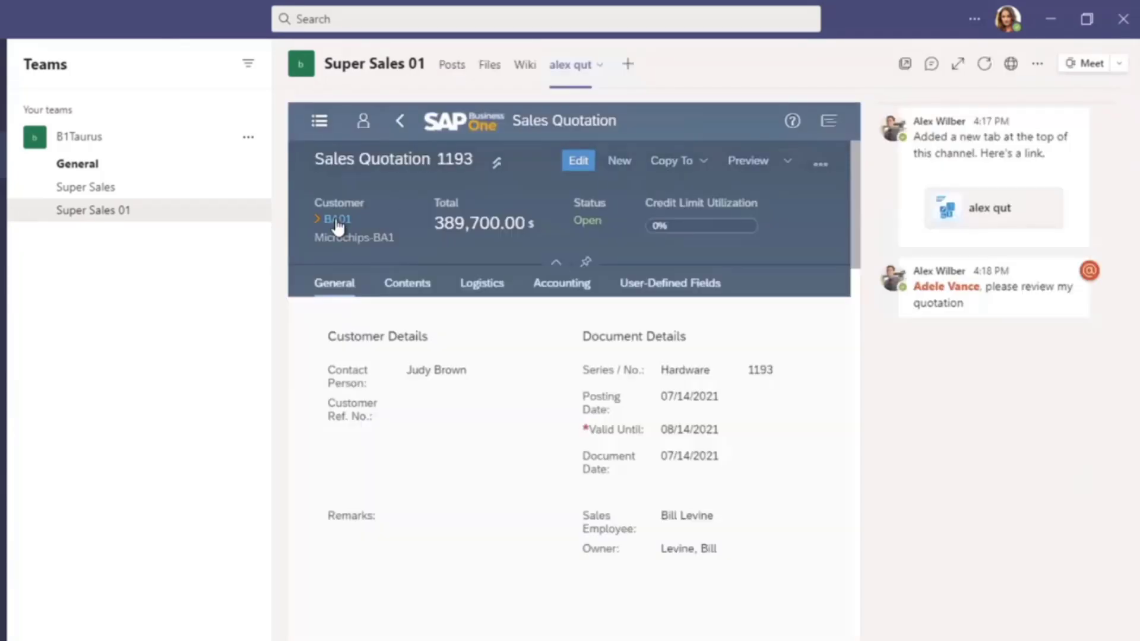
click(337, 220)
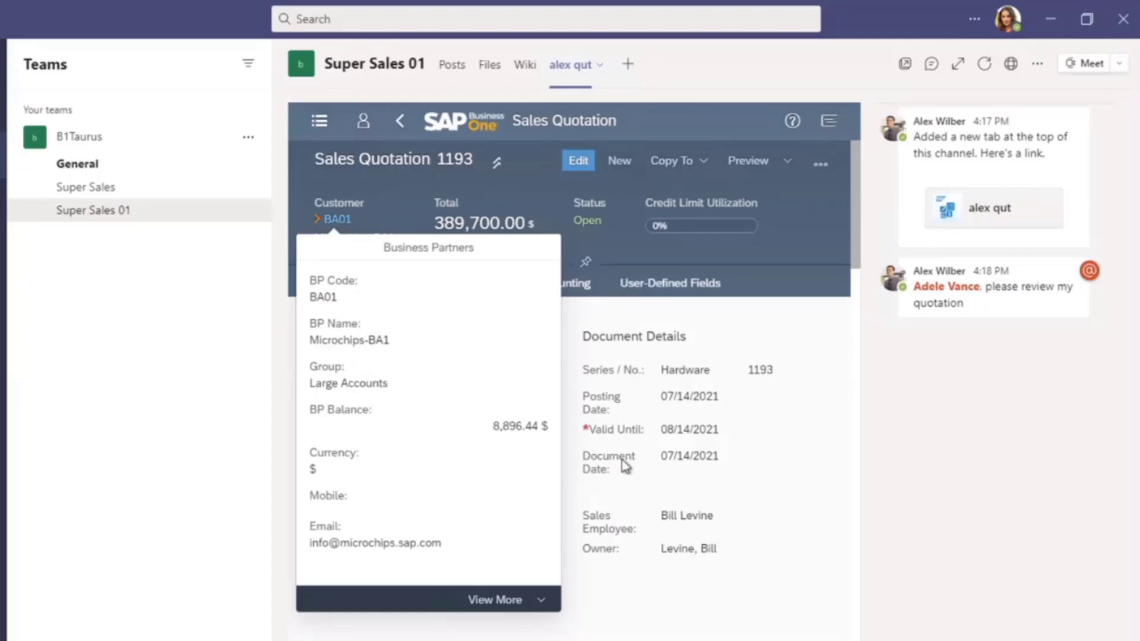
click(607, 548)
scroll(608, 549, down, 5)
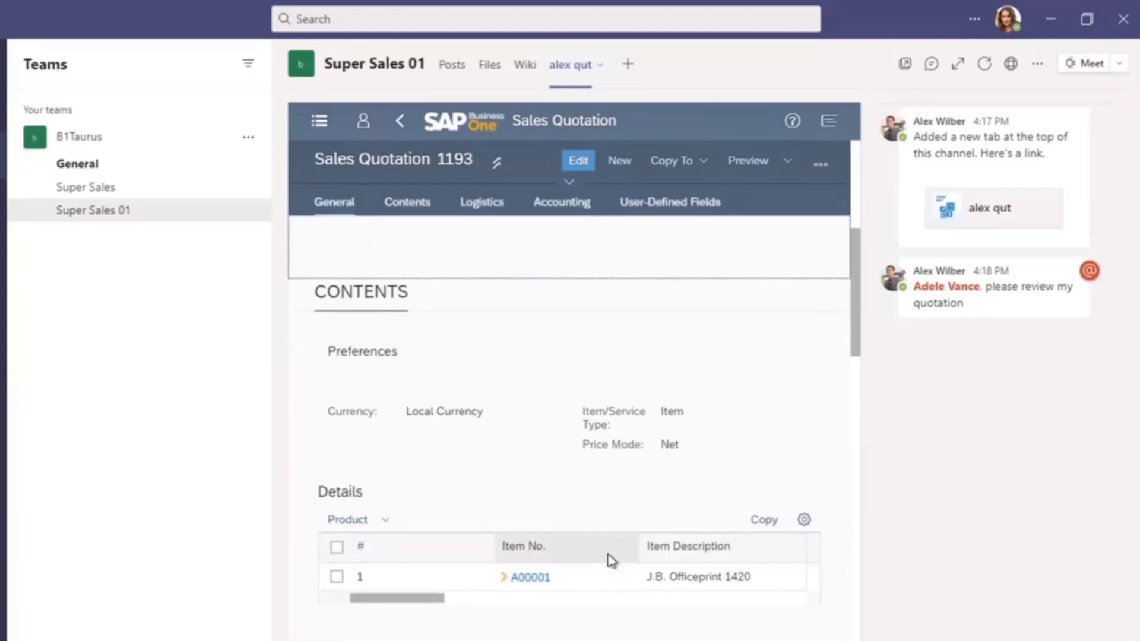
scroll(609, 558, down, 5)
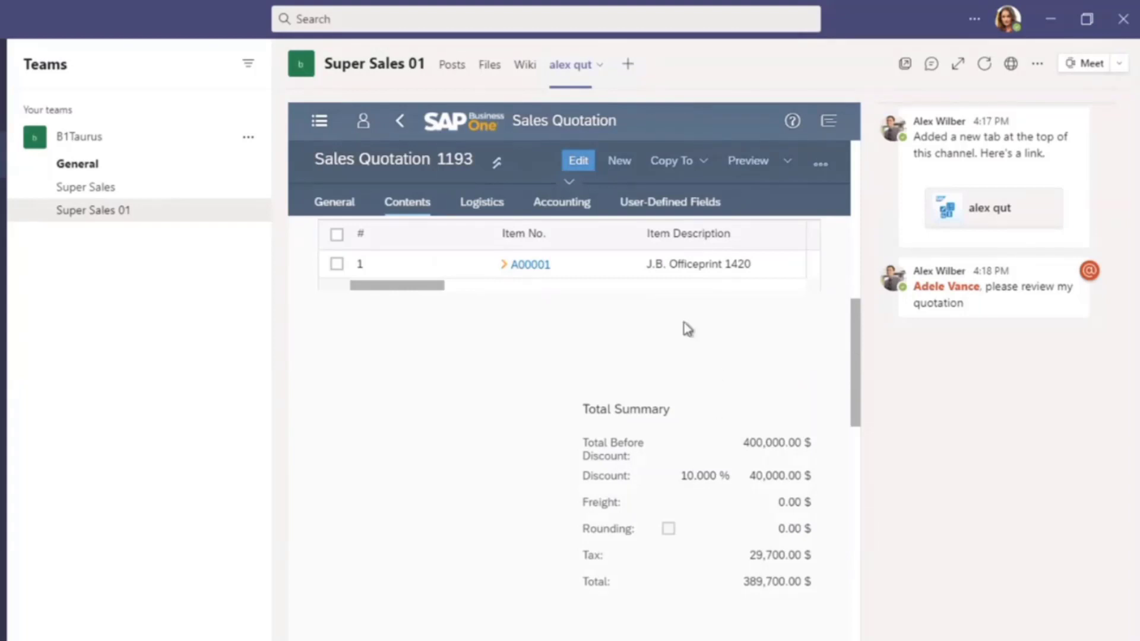
- Add a SAP Business One tab using the tenant address and the Dashboard view
click(629, 68)
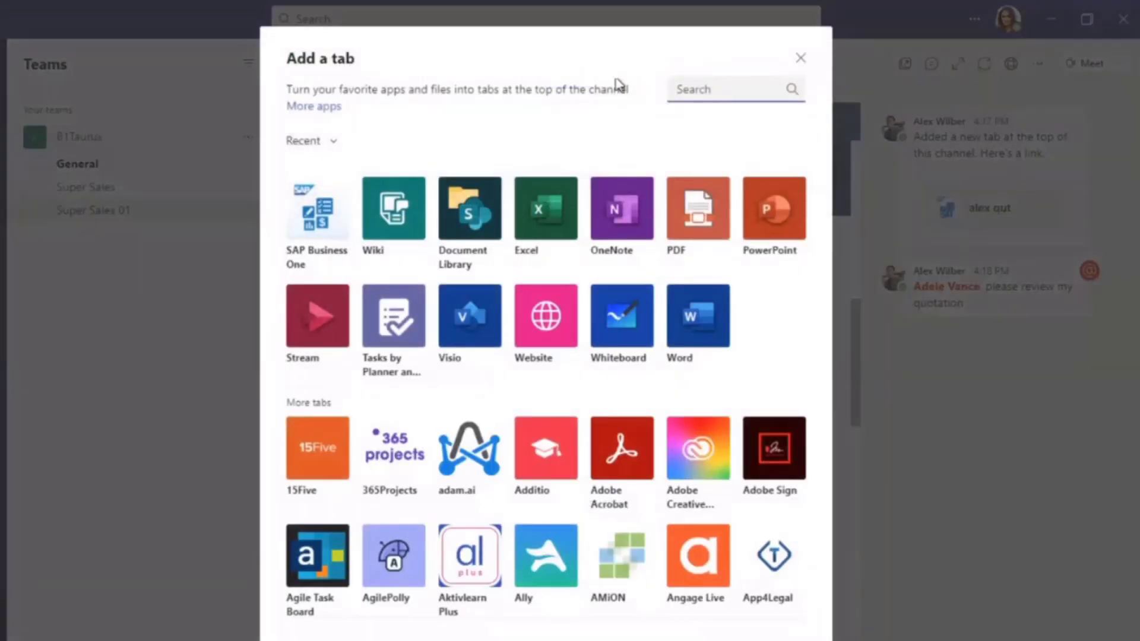
click(307, 233)
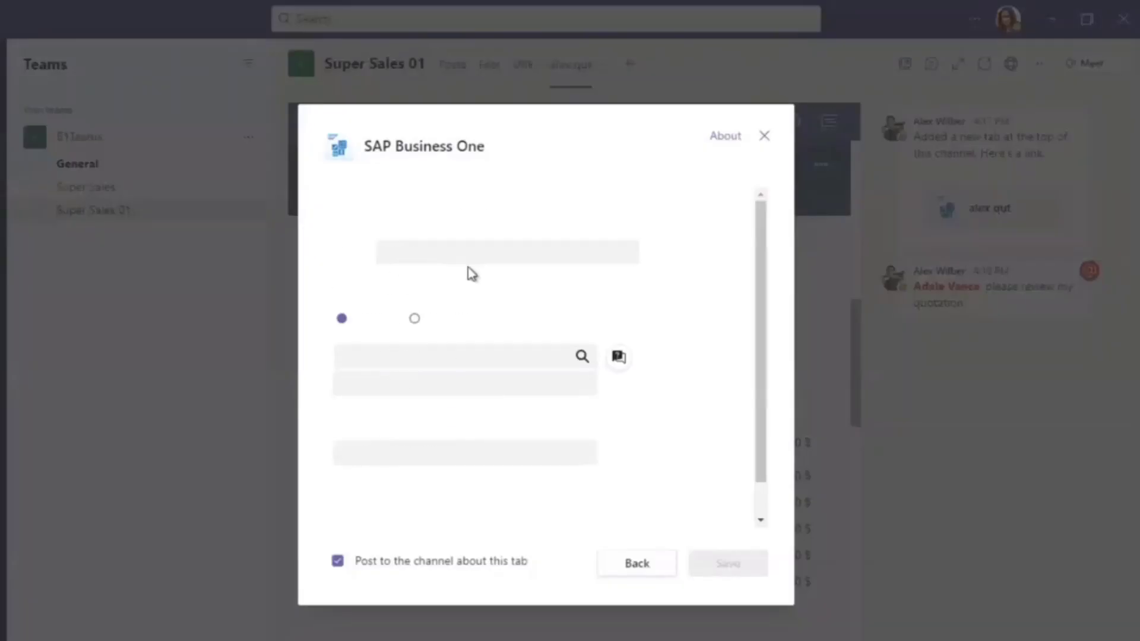
text(pvgd56580871a.apj.global.corp.sap)
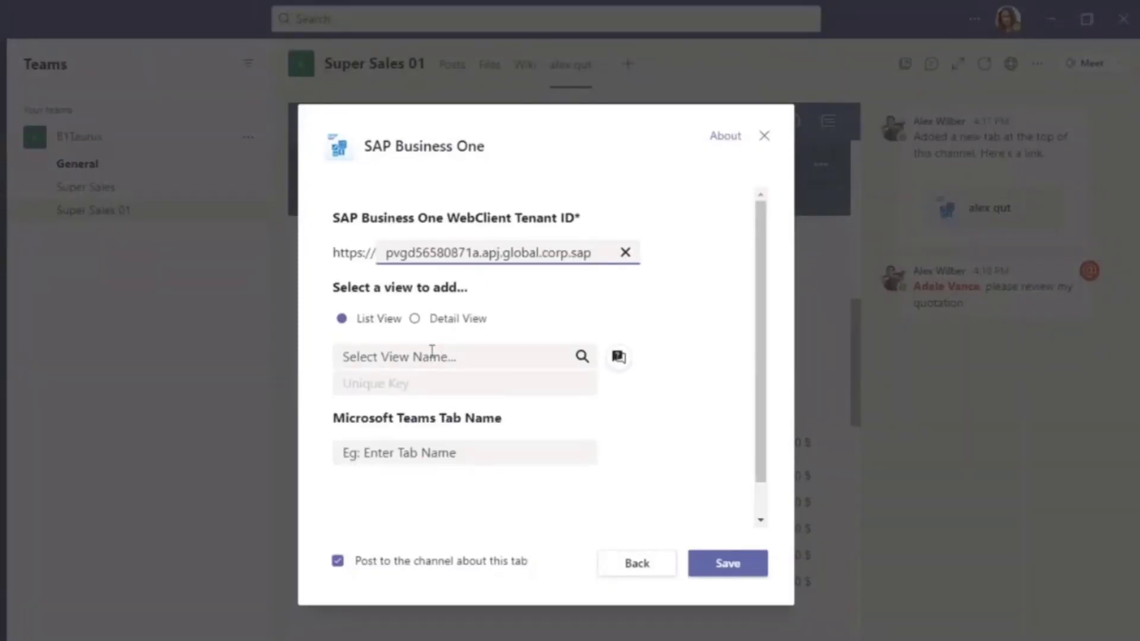
click(431, 354)
text(das)
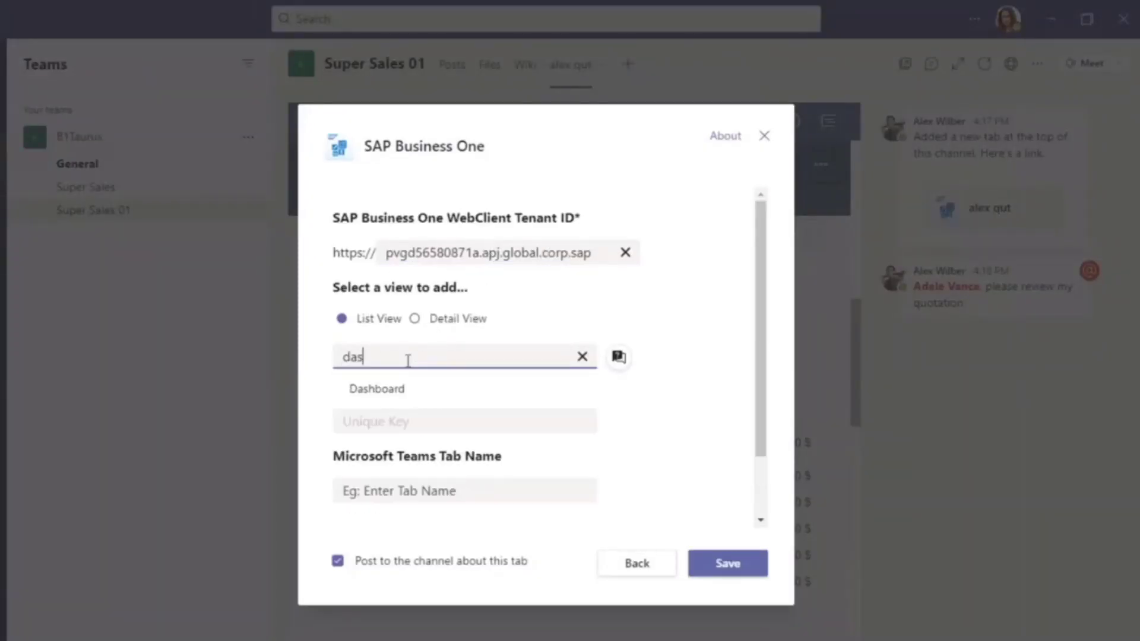
click(398, 386)
- Name the tab 'dashboard', save it, and inspect a data point on the invoice chart
click(382, 451)
text(dashboa)
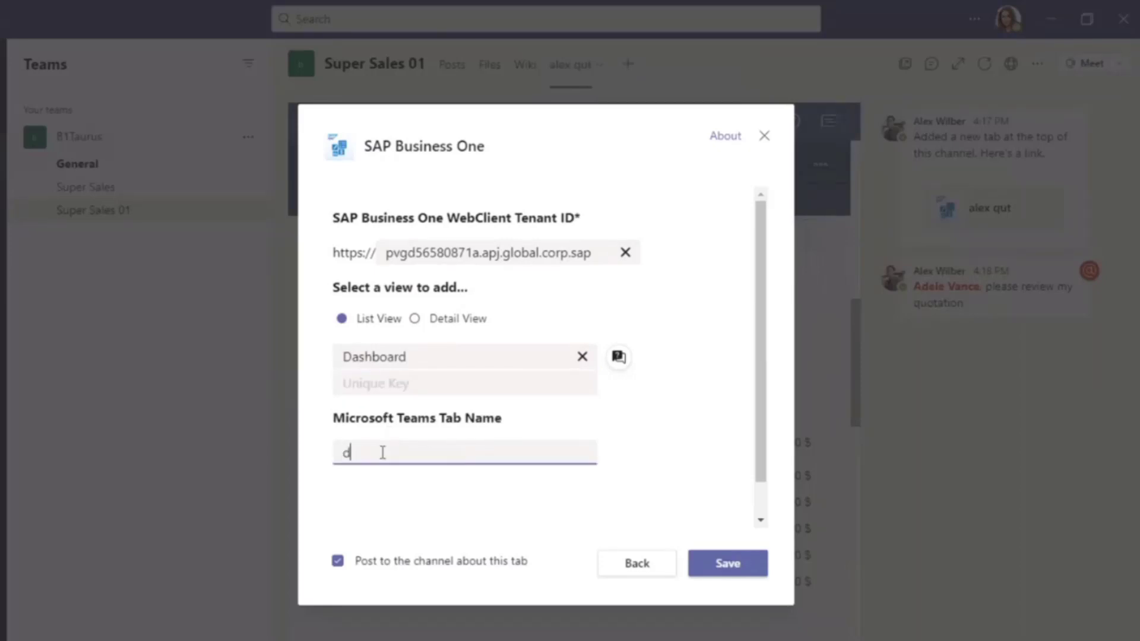
text(rd)
click(723, 568)
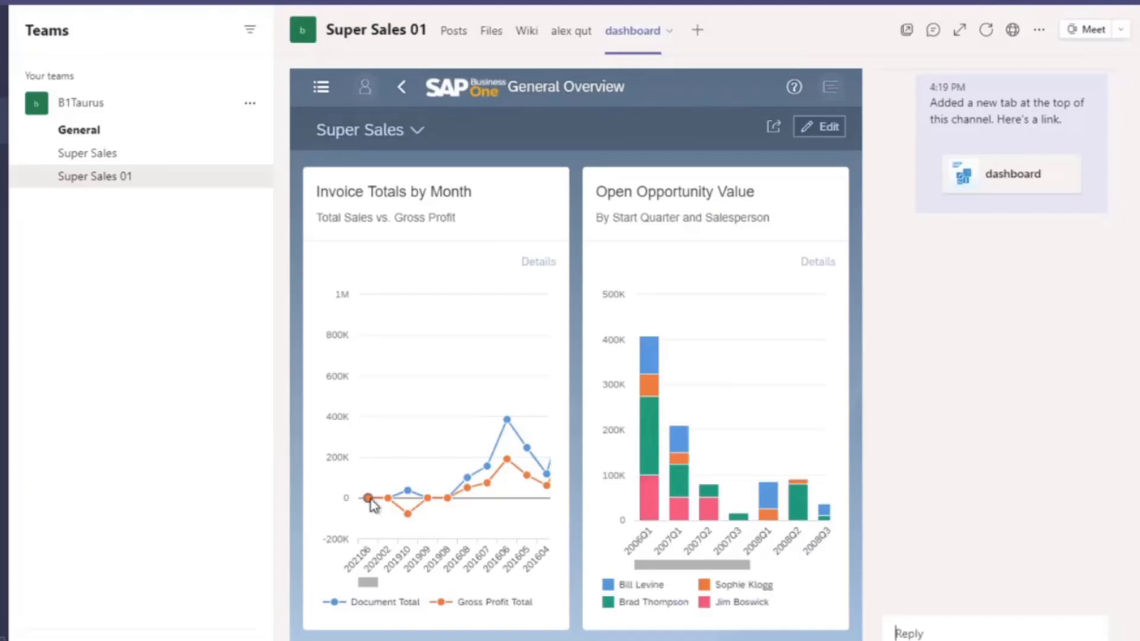
click(367, 531)
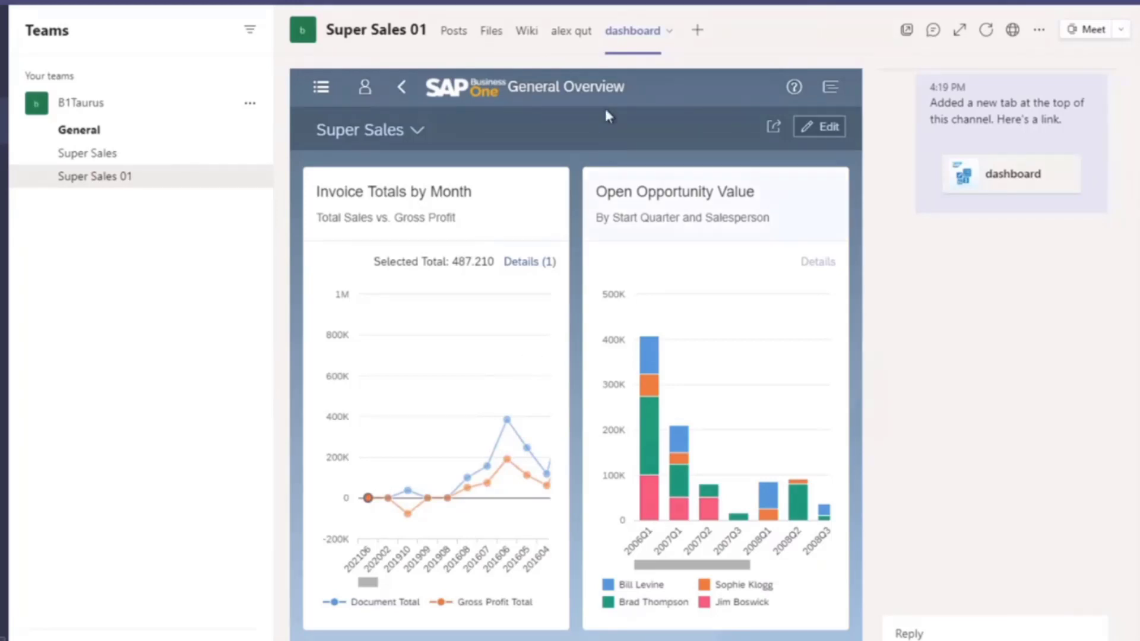
- In the alex qut tab, change quotation 1193's discount from 10 to 15% and update it
click(578, 33)
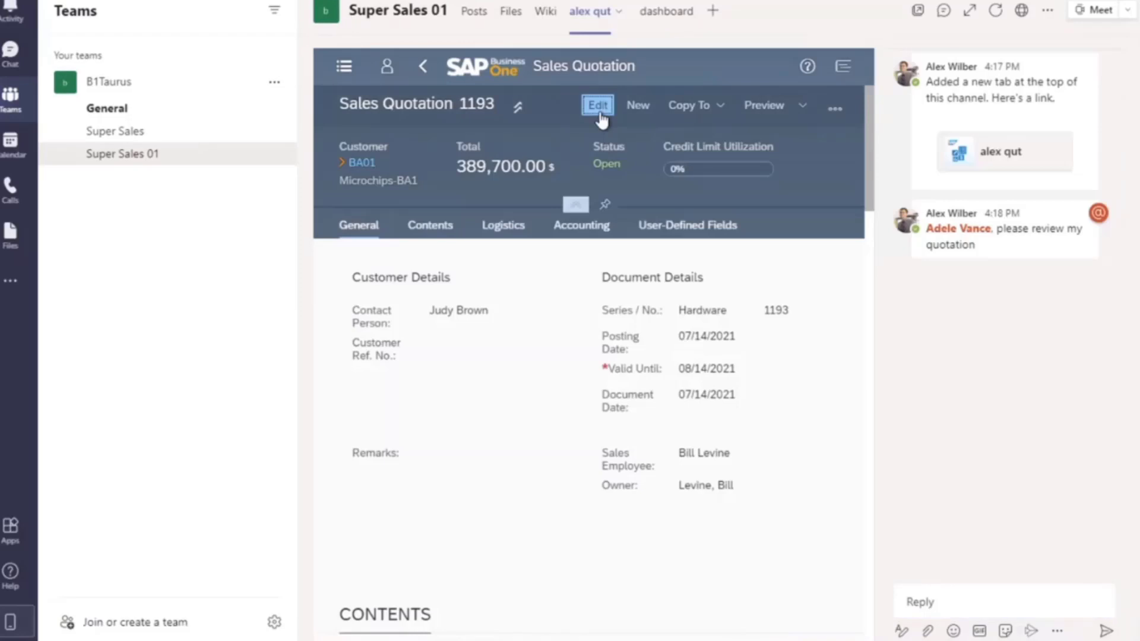
click(598, 107)
scroll(598, 428, down, 10)
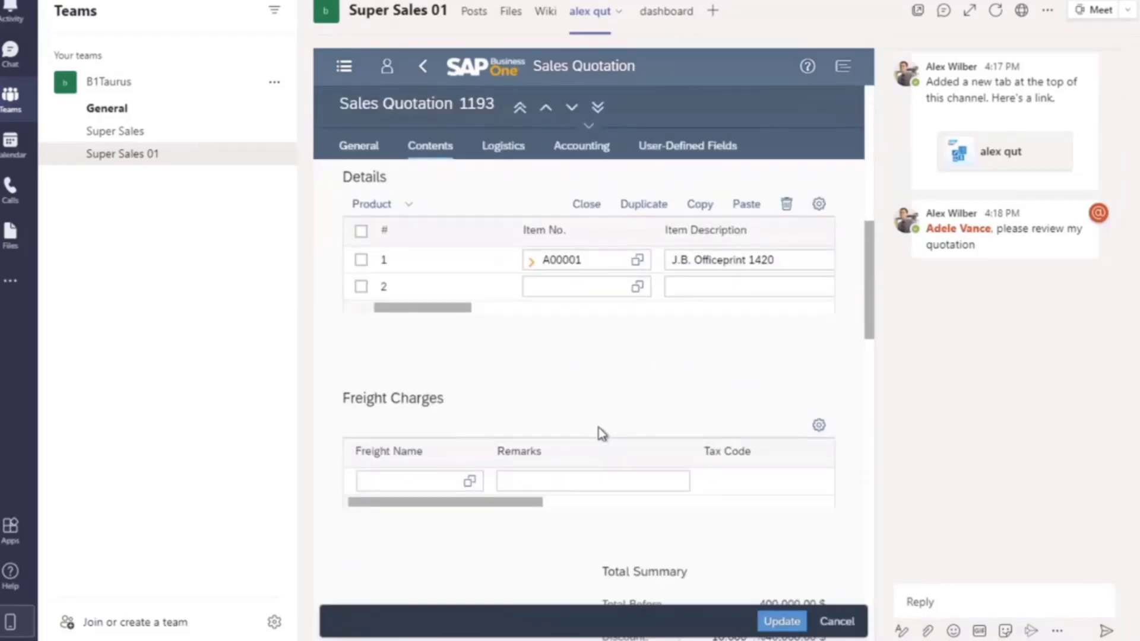
scroll(598, 427, down, 6)
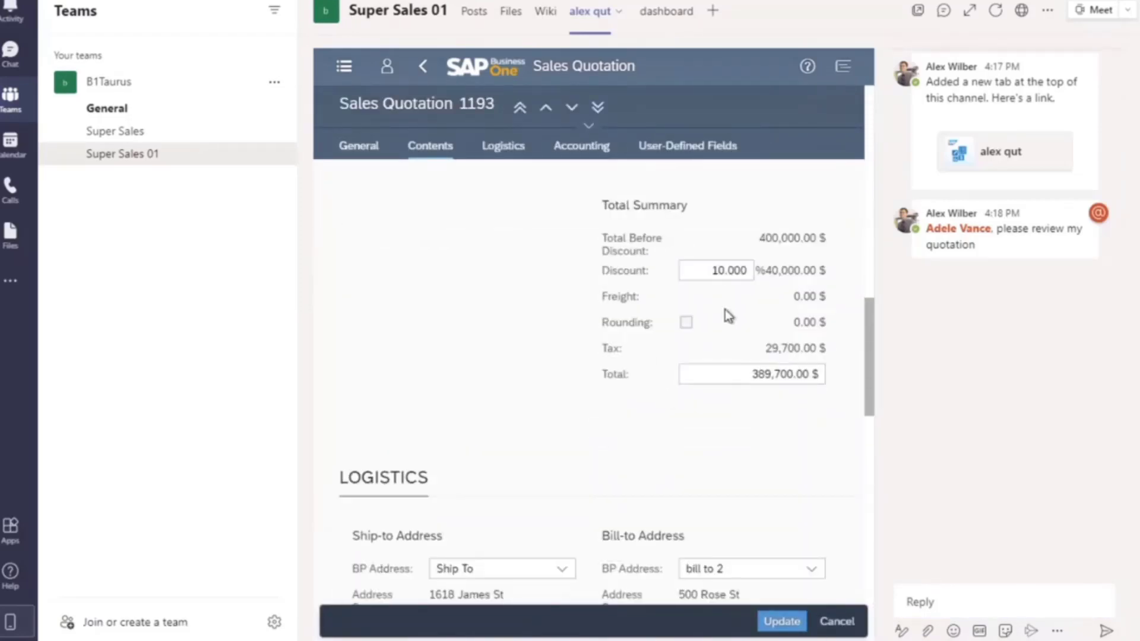
click(727, 271)
key(BackSpace)
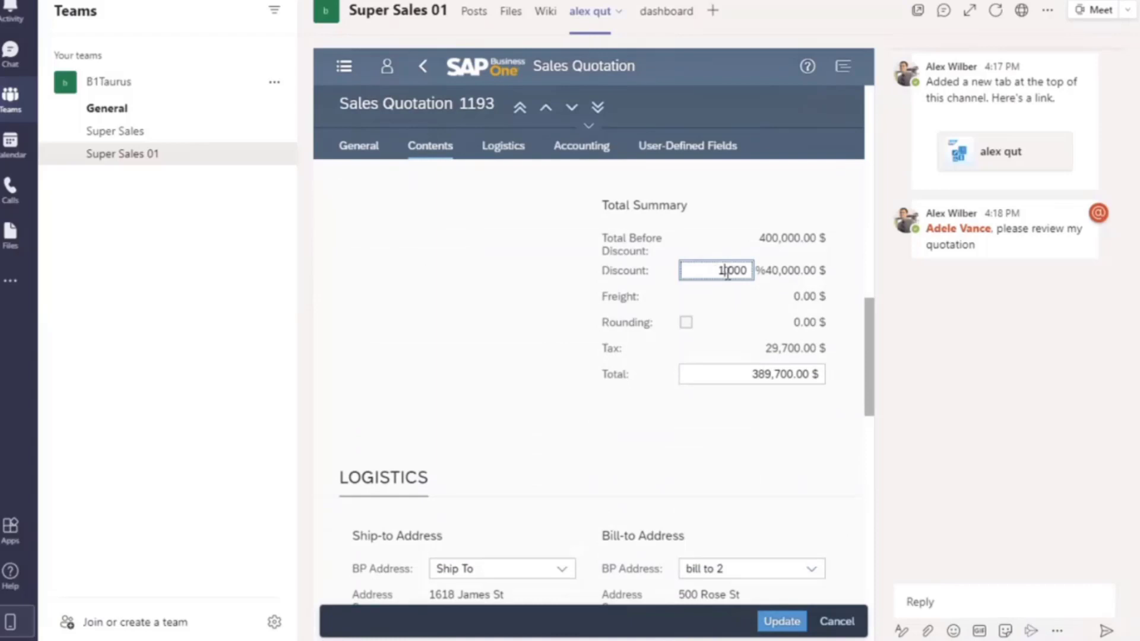
text(5)
click(773, 621)
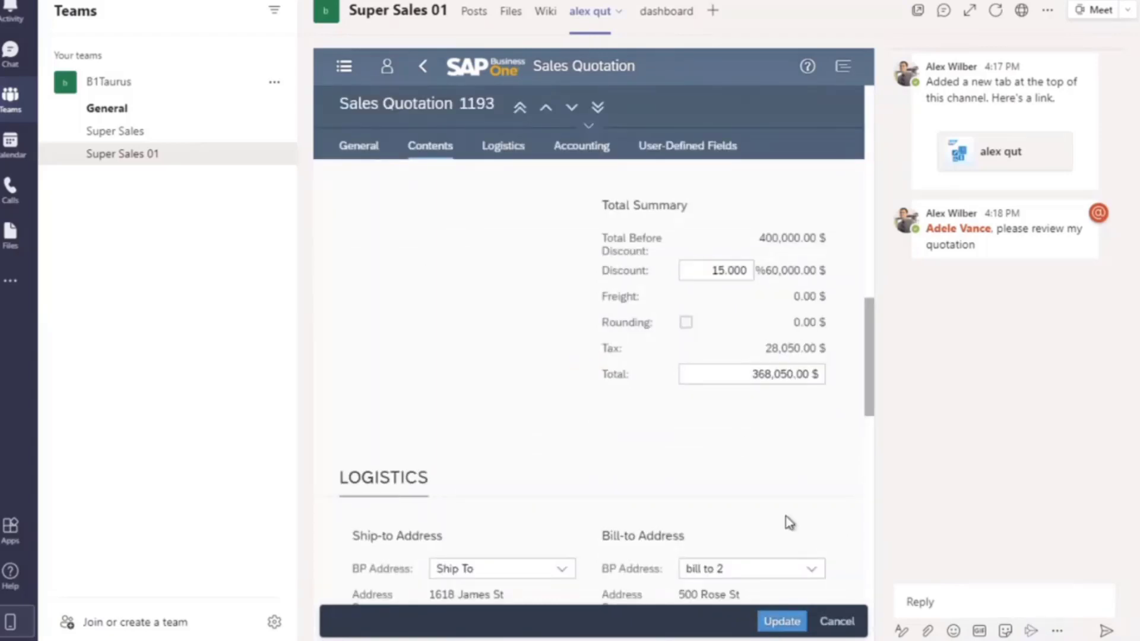
click(780, 622)
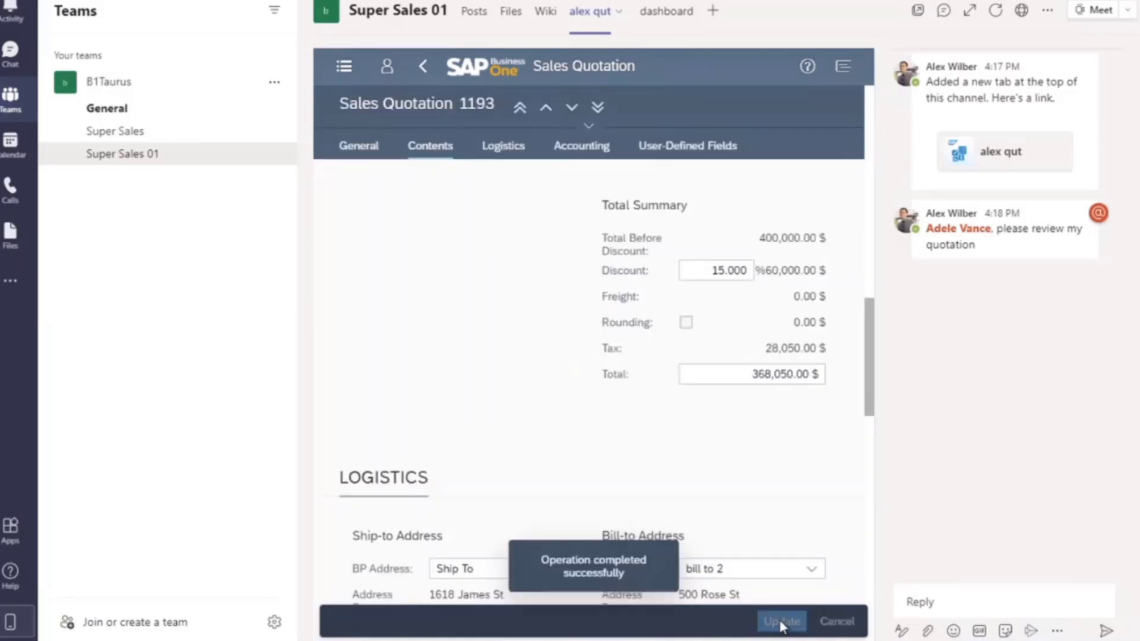
- Reply with a colleague mention: 'I've updated the discount. please go ahead'
click(933, 593)
text(@)
key(Return)
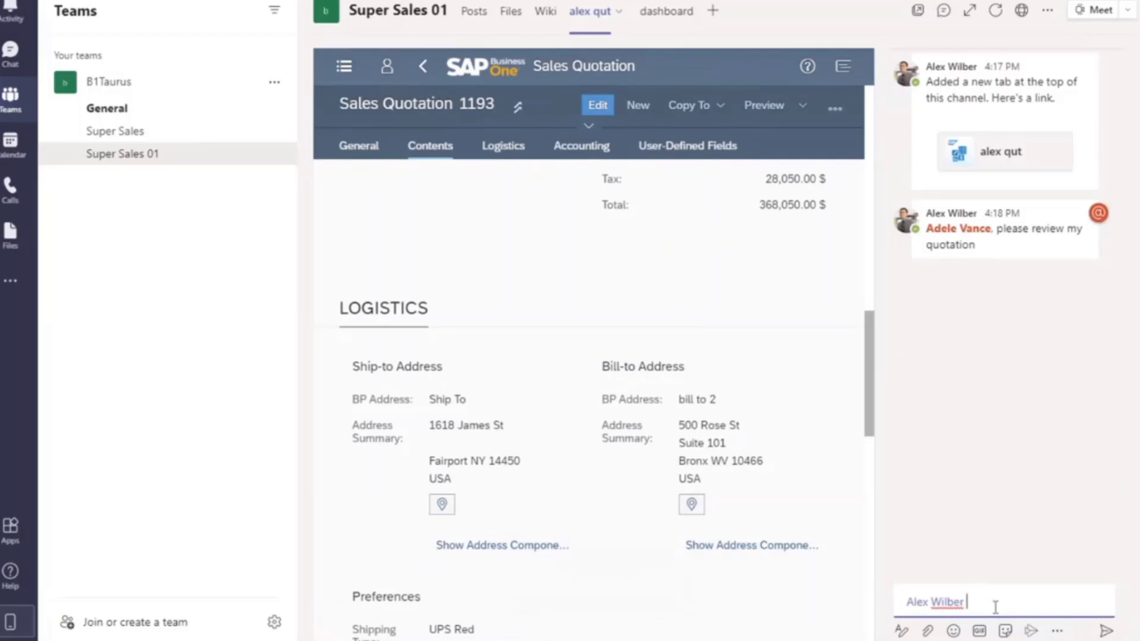
text(I've updated teh)
key(BackSpace)
key(BackSpace)
key(BackSpace)
key(BackSpace)
text(the discount. please g)
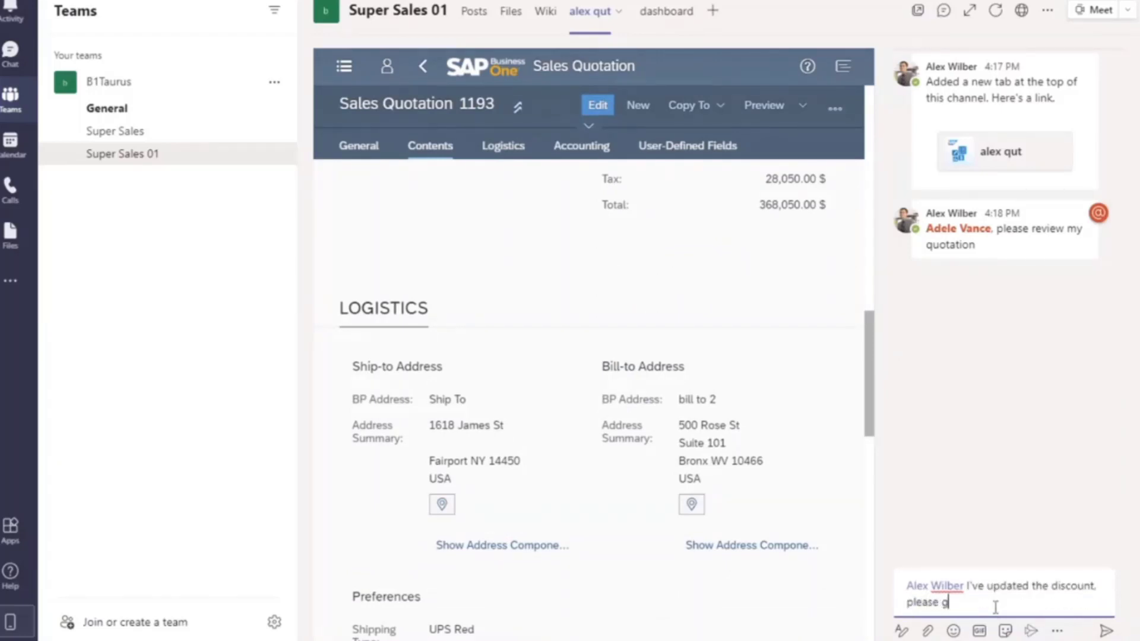
text(o ahead)
key(Return)
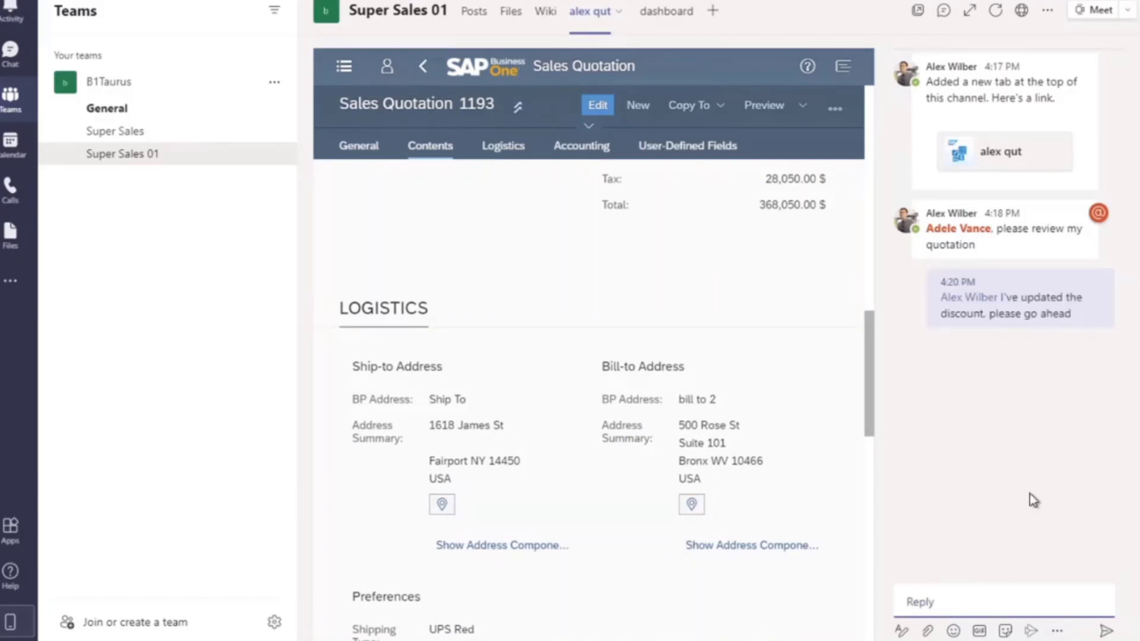